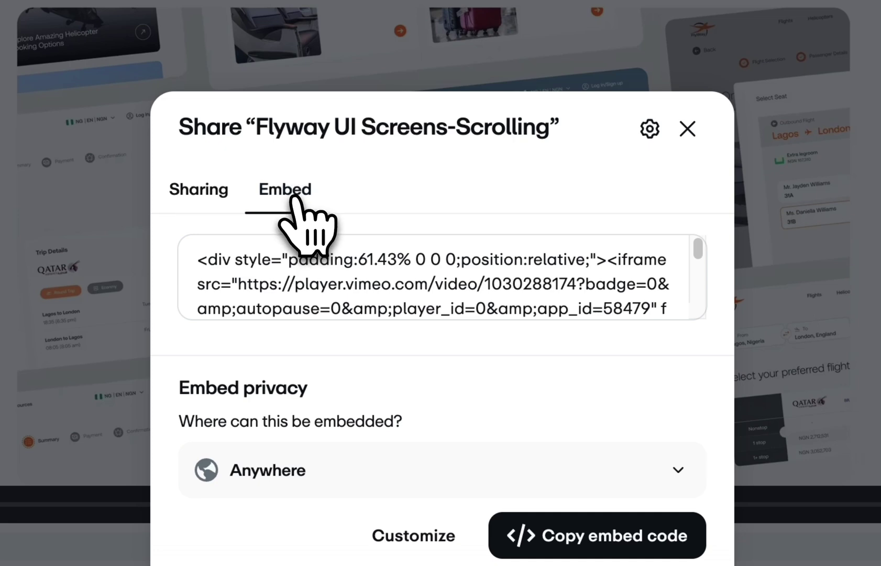
scroll(420, 289, down, 1)
scroll(495, 310, up, 1)
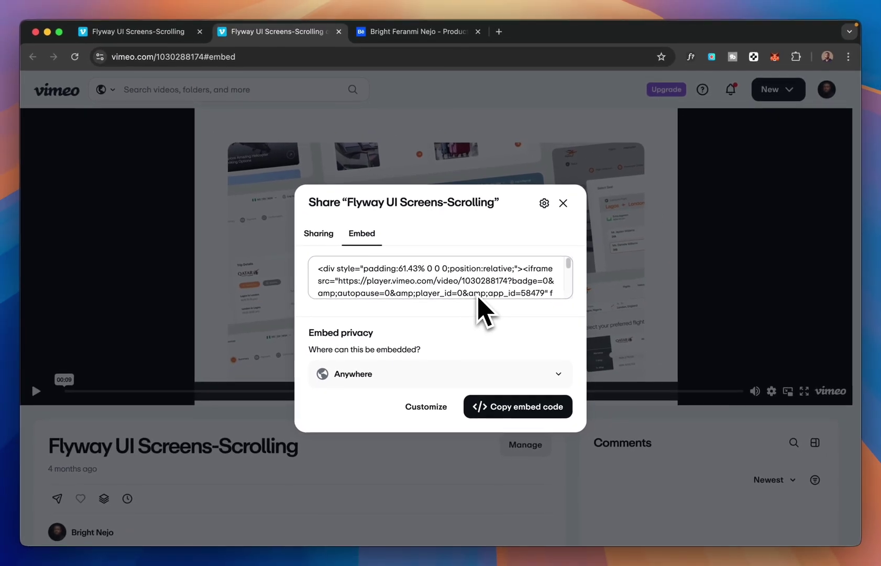
scroll(480, 309, down, 1)
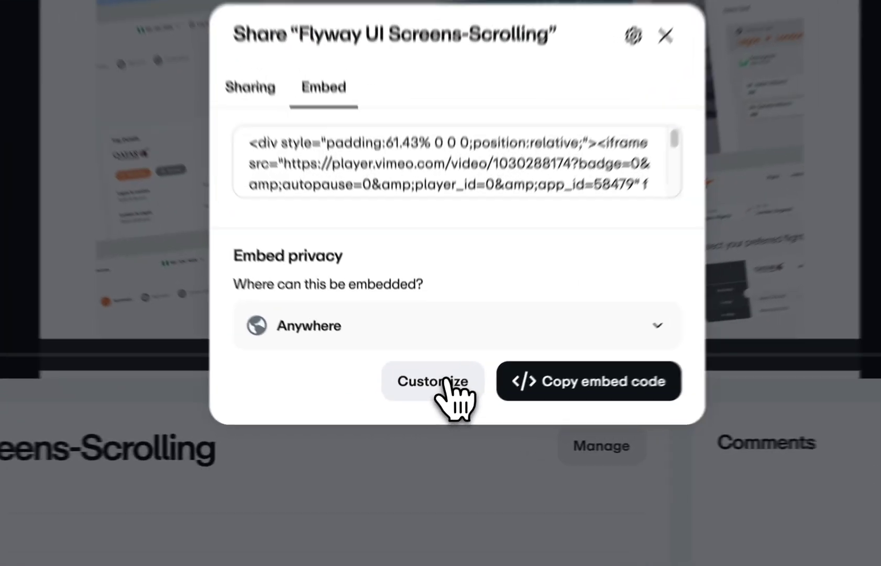
Enable custom 2800 × 1720 embed dimensions, copy the embed code, and switch to the Behance tab.
click(440, 406)
scroll(405, 220, down, 3)
scroll(427, 241, down, 2)
scroll(353, 241, down, 1)
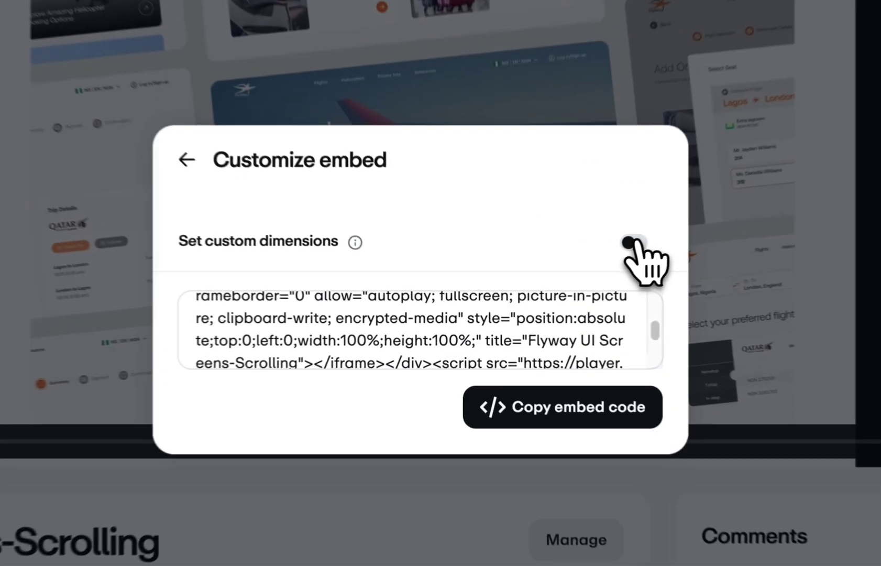
click(554, 285)
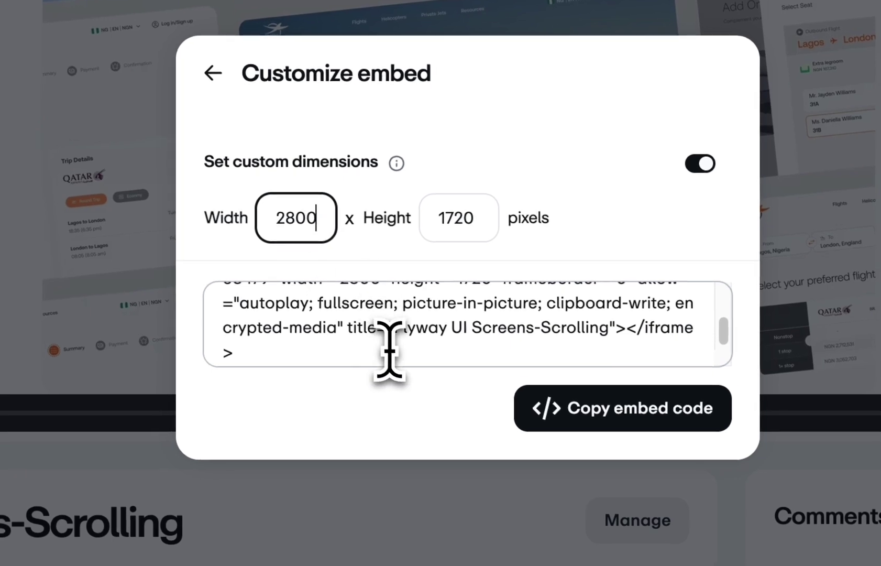
click(390, 351)
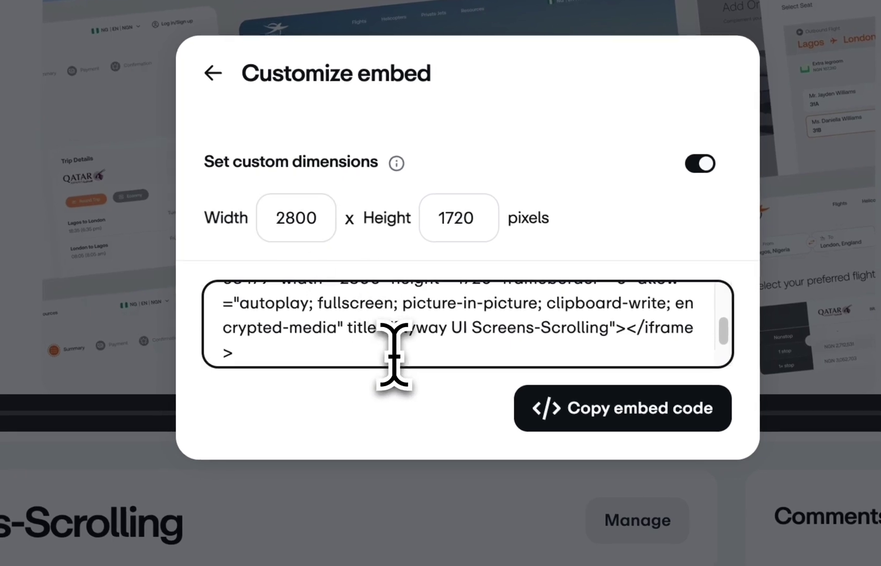
click(613, 408)
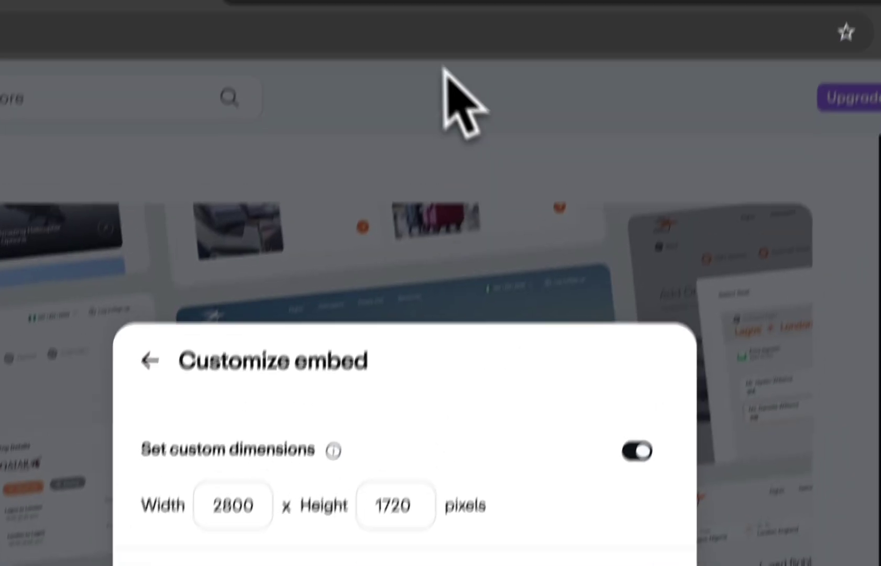
click(403, 39)
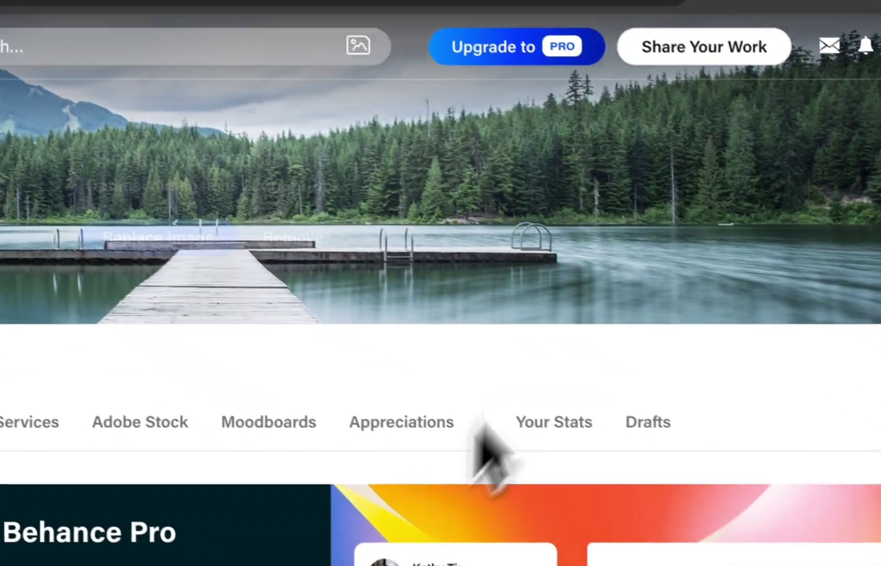
Start a new Behance project and paste the Vimeo iframe code into its Embed Media dialog.
click(704, 46)
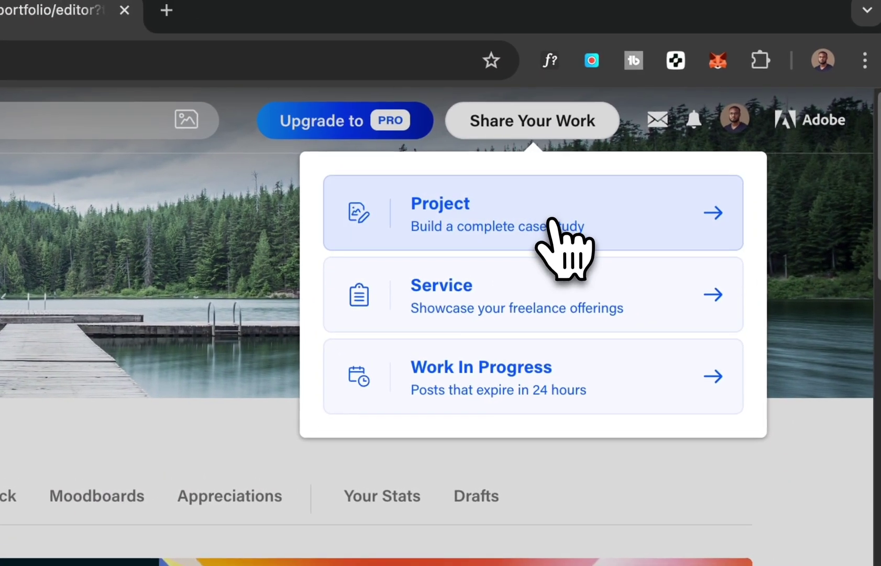
click(553, 227)
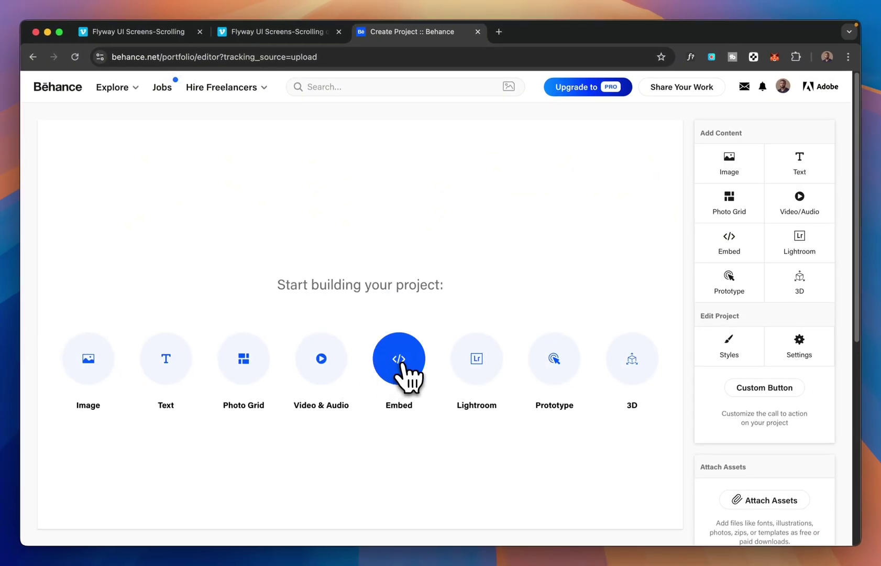
click(399, 359)
click(427, 296)
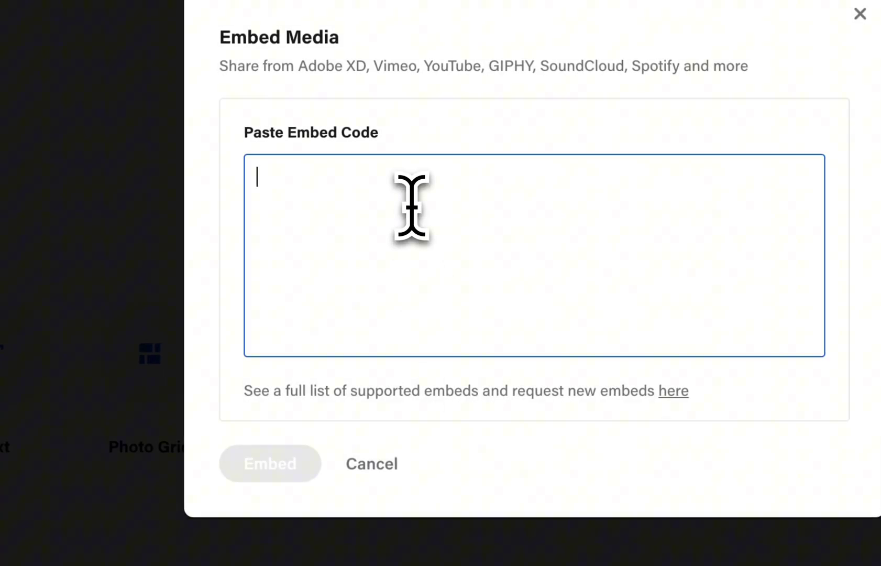
key(ctrl+v)
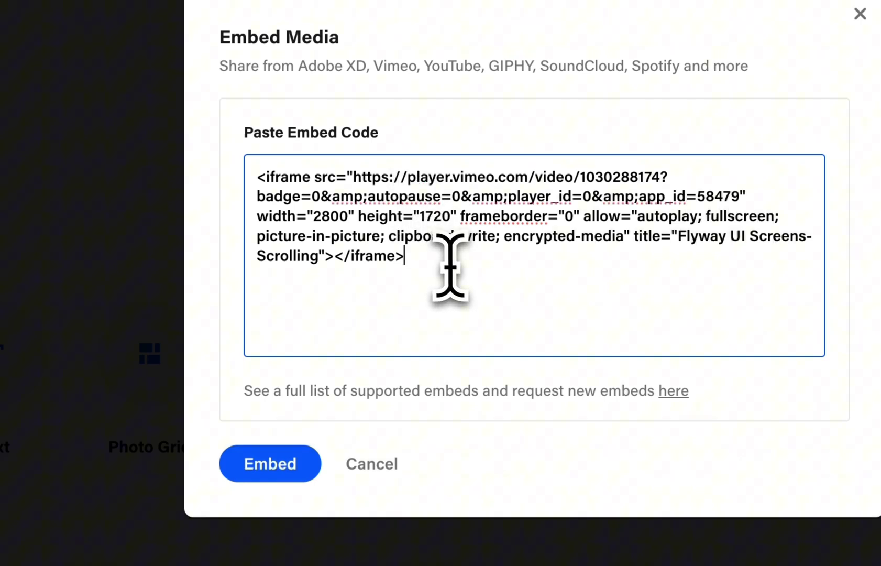
Change the autopause parameter in the pasted code to autoplay=1.
drag(369, 196, 497, 196)
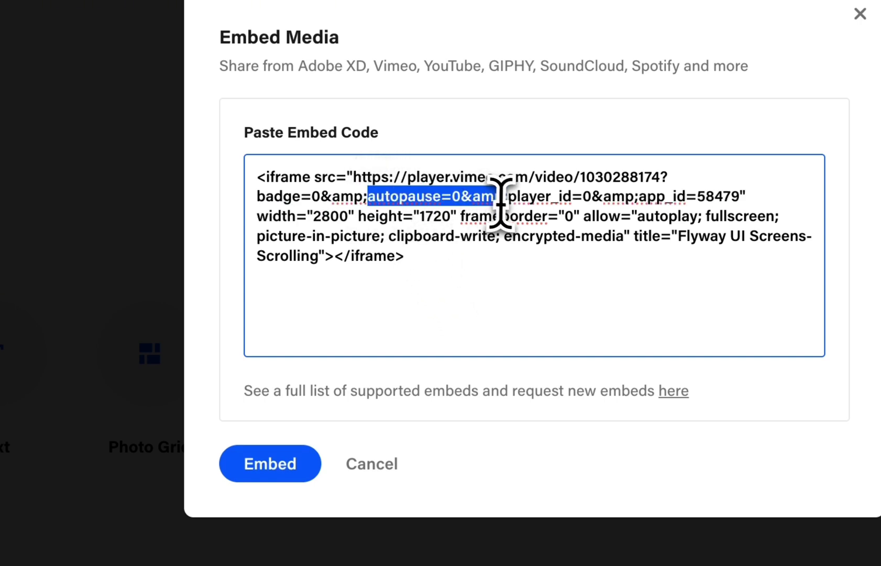
click(481, 315)
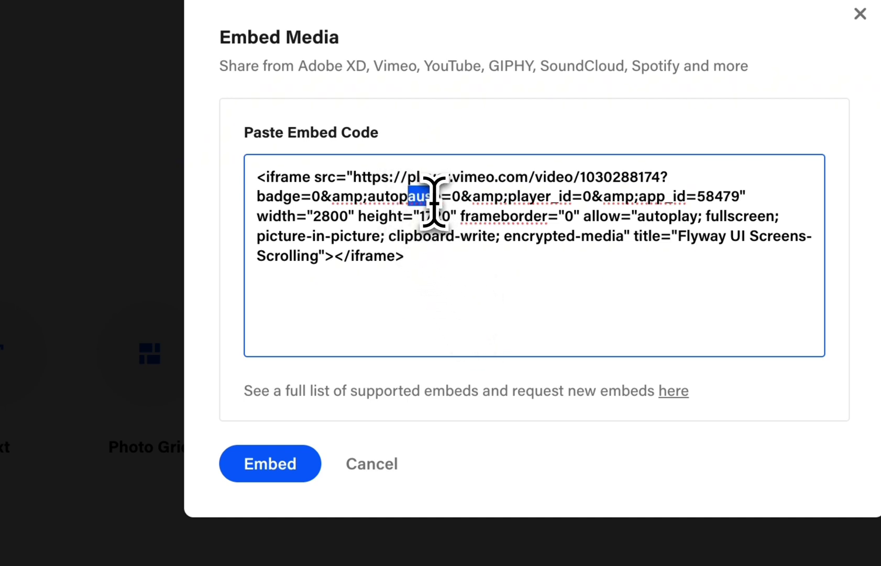
text(lay)
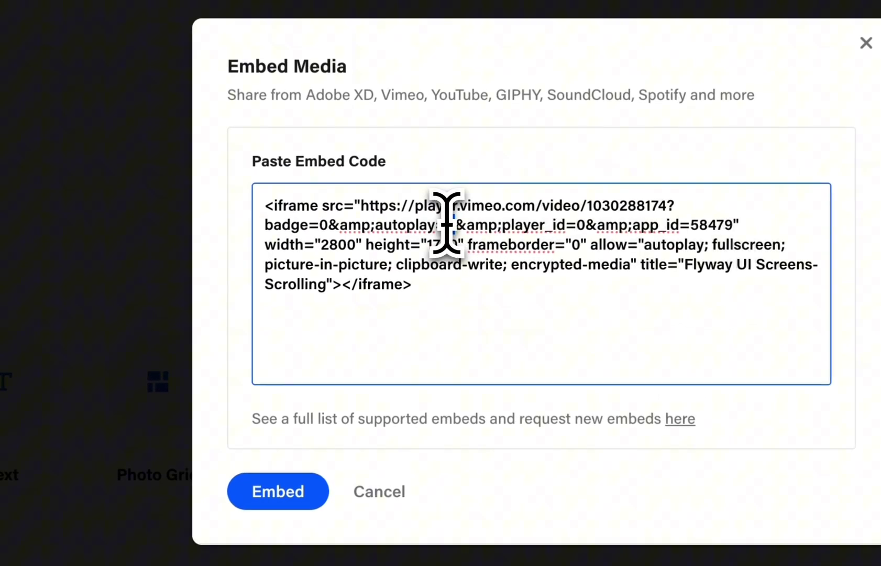
text(1)
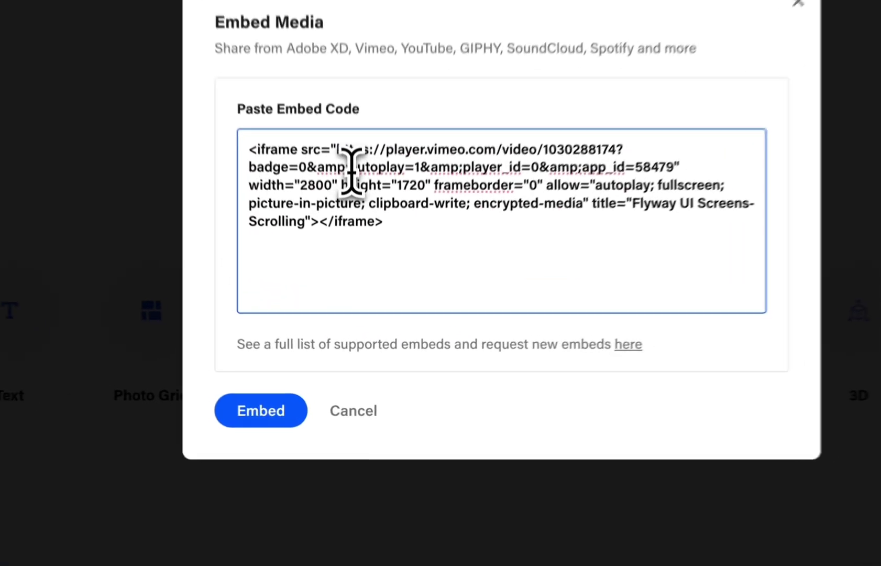
Duplicate autoplay=1 before player_id and rename the copy to loop=1.
drag(357, 280, 390, 279)
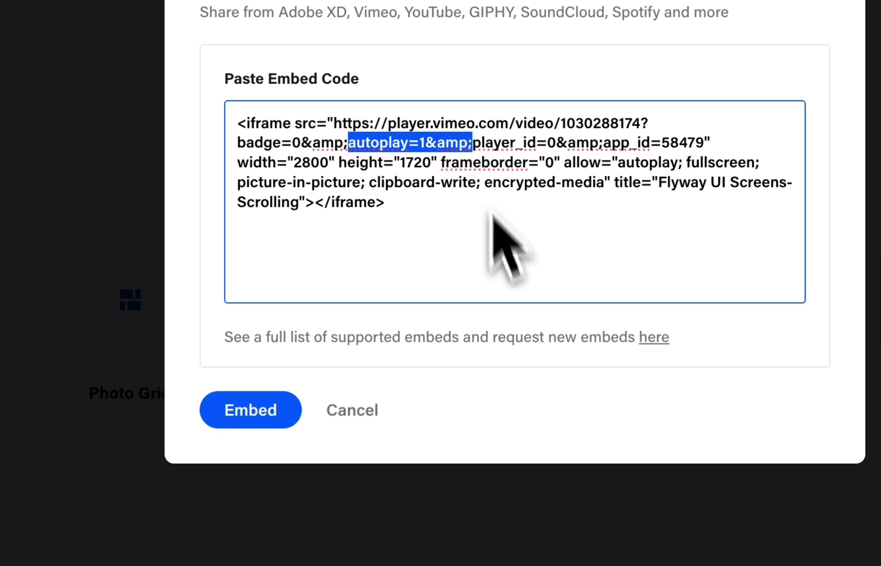
click(474, 145)
text(autoplay=1&amp;)
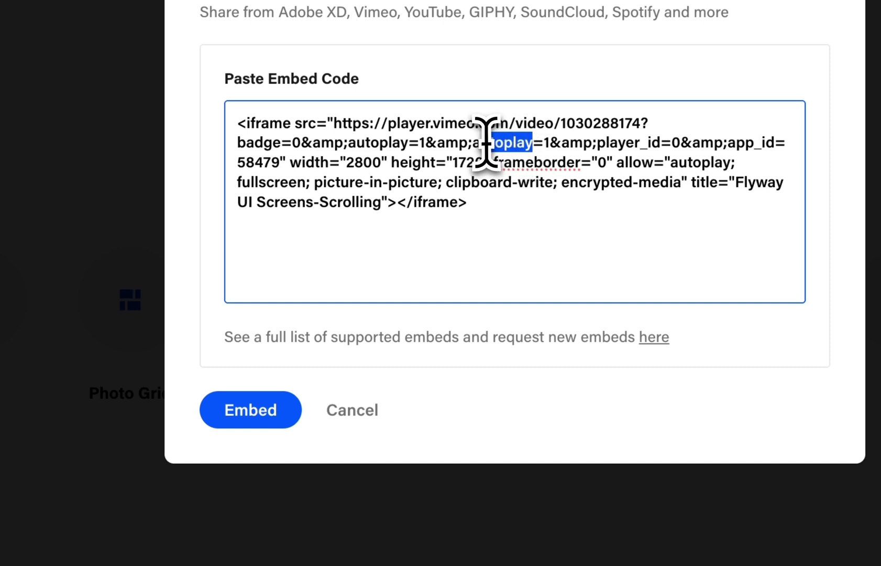
key(BackSpace)
text(op)
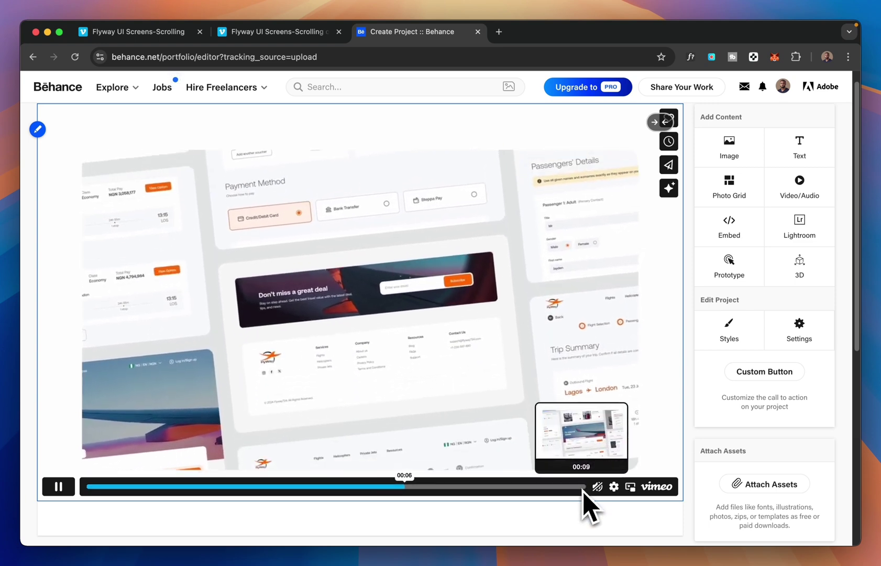
Embed the video and restart its playback to confirm it autoplays and loops.
click(581, 488)
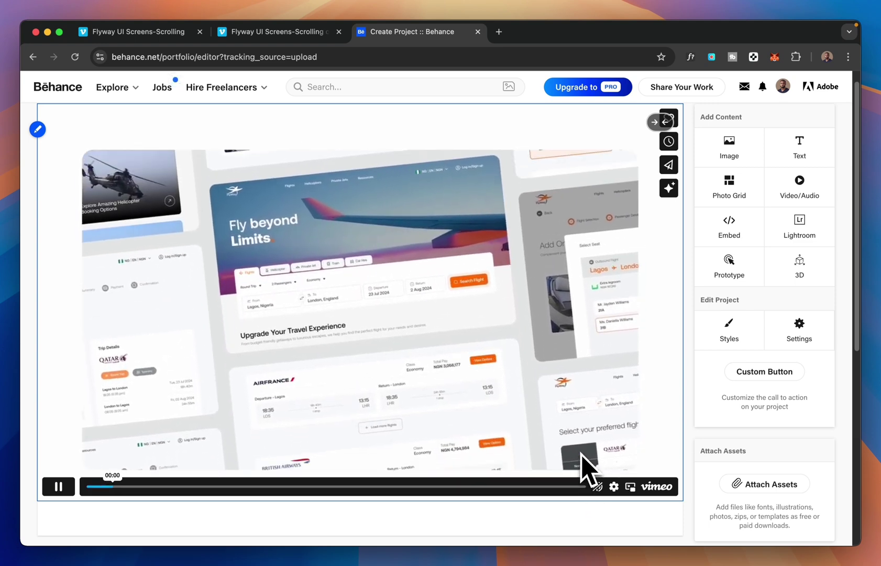